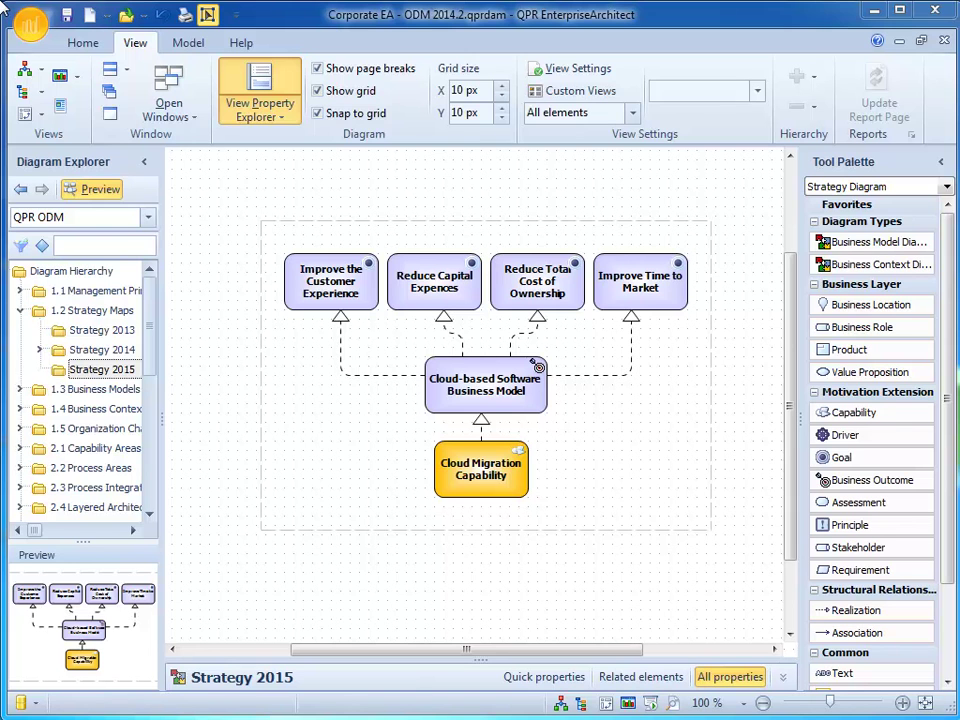
Open the 1 Risks catalogue listing Availability, Cycle time and Project execution.
{"action": "left_click", "coordinate": [24, 93]}
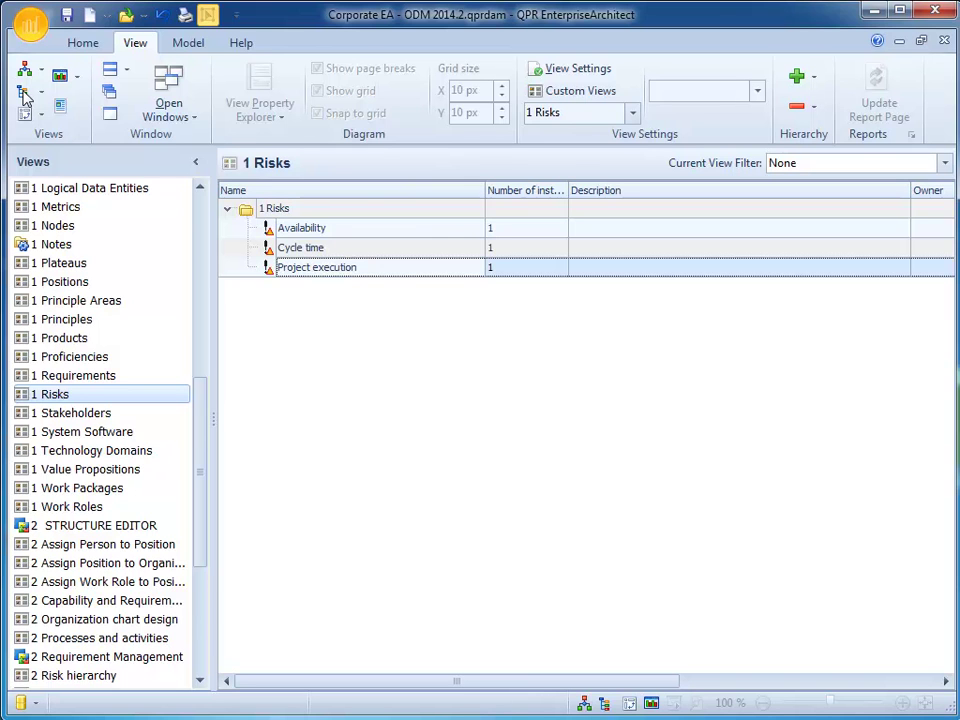
Add the new risk 'Detoriation of Customer Care & Service Quality' to the 1 Risks catalogue.
{"action": "right_click", "coordinate": [297, 211]}
{"action": "left_click", "coordinate": [360, 340]}
{"action": "type", "text": "Detoriation of Customer Care & Service Quality"}
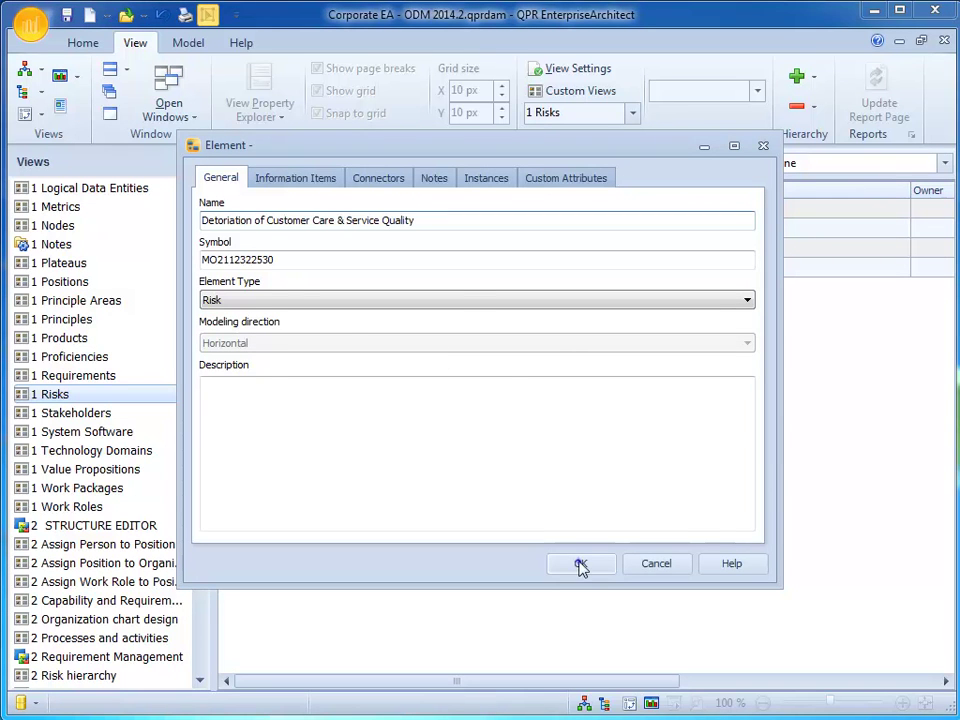
{"action": "left_click", "coordinate": [580, 563]}
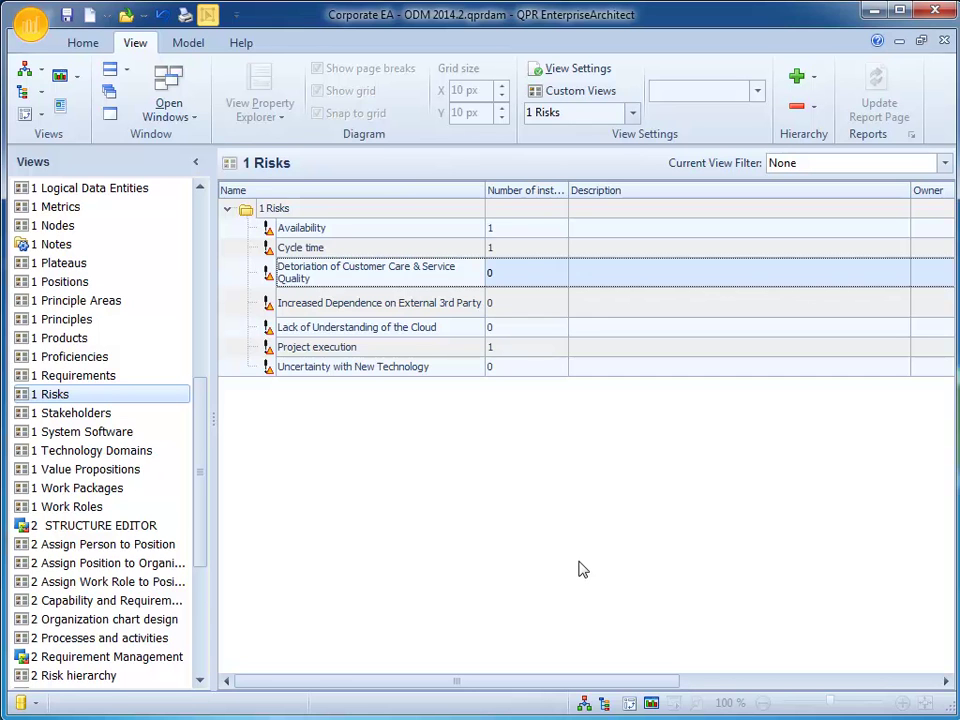
Back on Strategy 2015, place a Risk Diagram named 'Cloud Migration Risks' above Operative risks.
{"action": "left_click", "coordinate": [24, 71]}
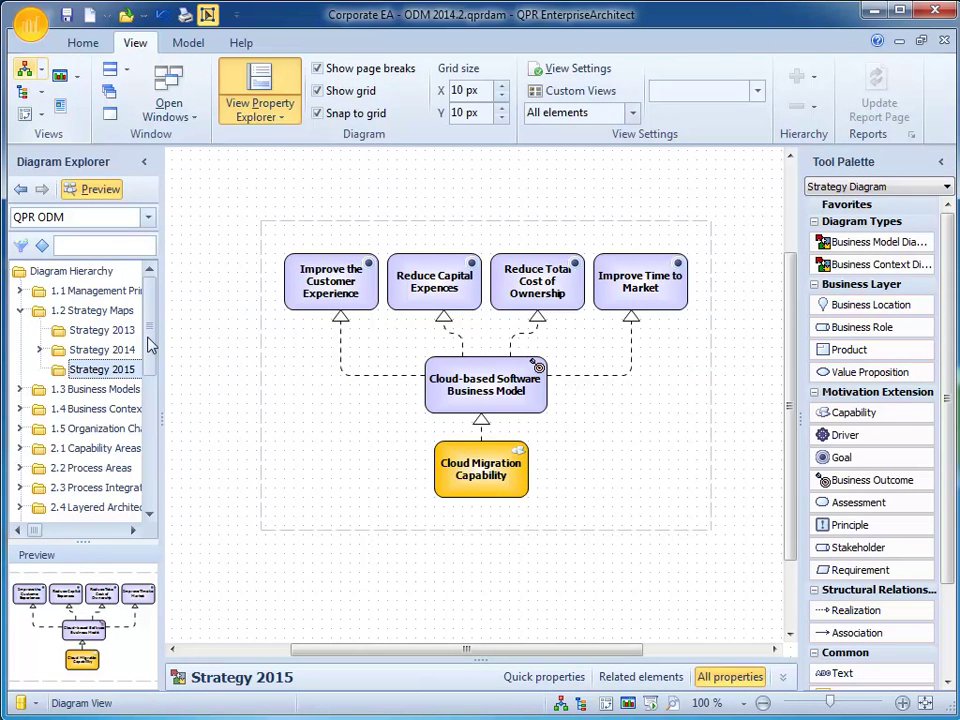
{"action": "left_click_drag", "start_coordinate": [150, 345], "coordinate": [152, 448]}
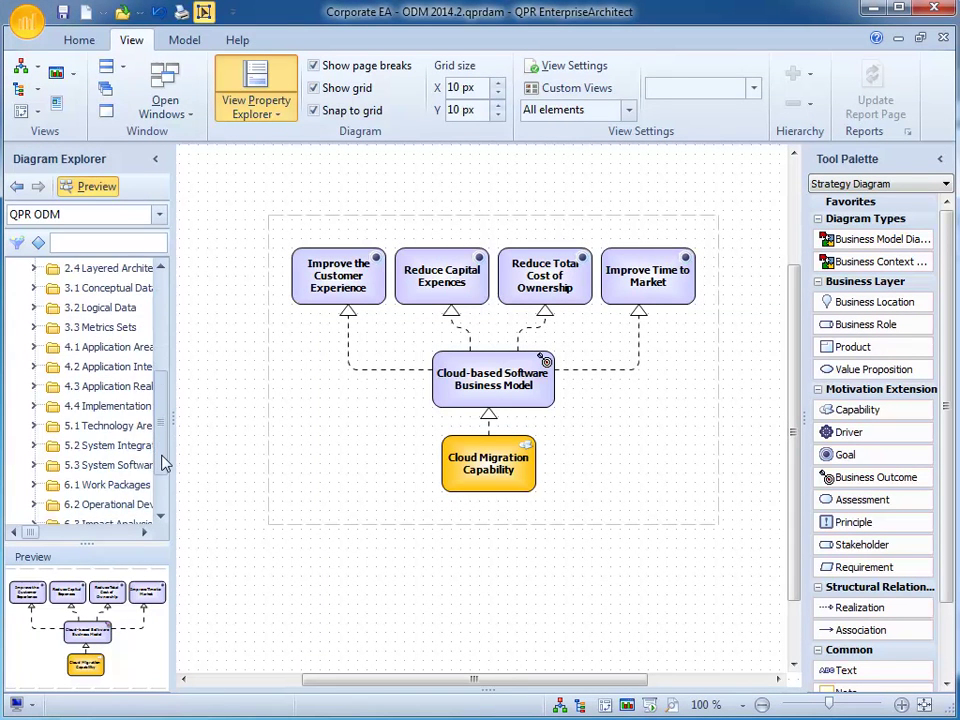
{"action": "left_click_drag", "start_coordinate": [163, 450], "coordinate": [165, 502]}
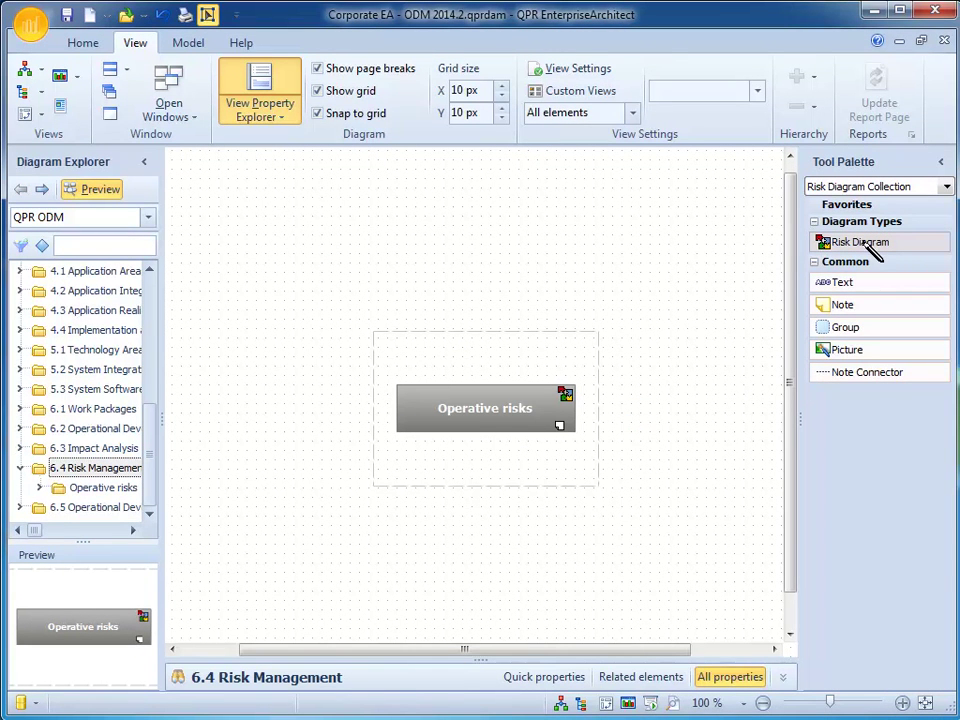
{"action": "left_click_drag", "start_coordinate": [872, 252], "coordinate": [400, 337]}
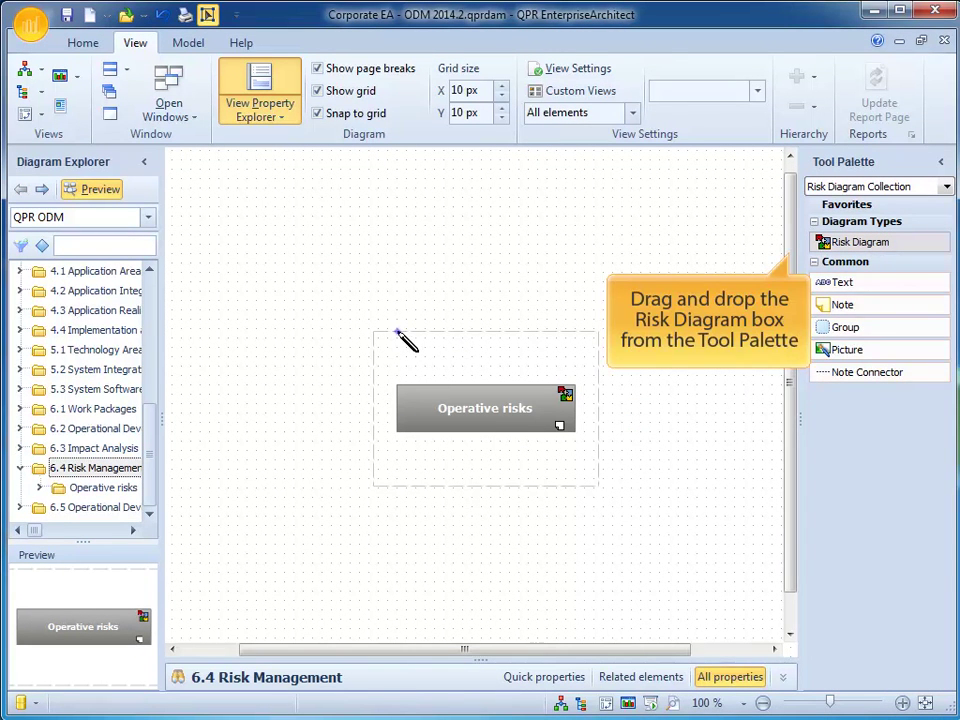
{"action": "type", "text": "Cloud Migration Risks"}
{"action": "key", "text": "Return"}
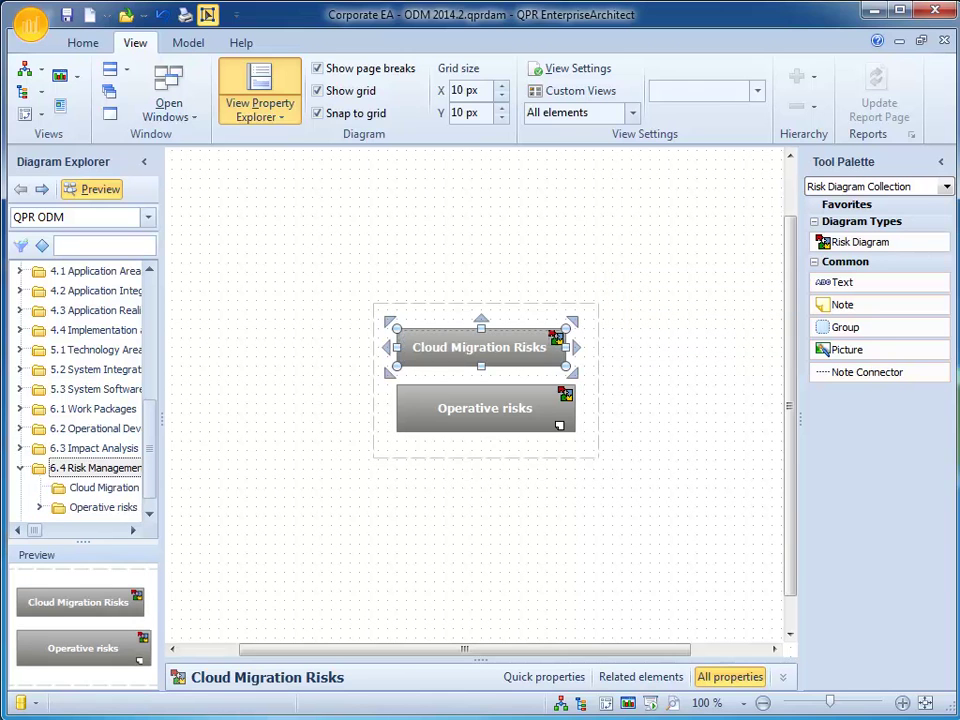
{"action": "right_click", "coordinate": [430, 350]}
Go down into the empty child diagram of Cloud Migration Risks.
{"action": "left_click", "coordinate": [525, 390]}
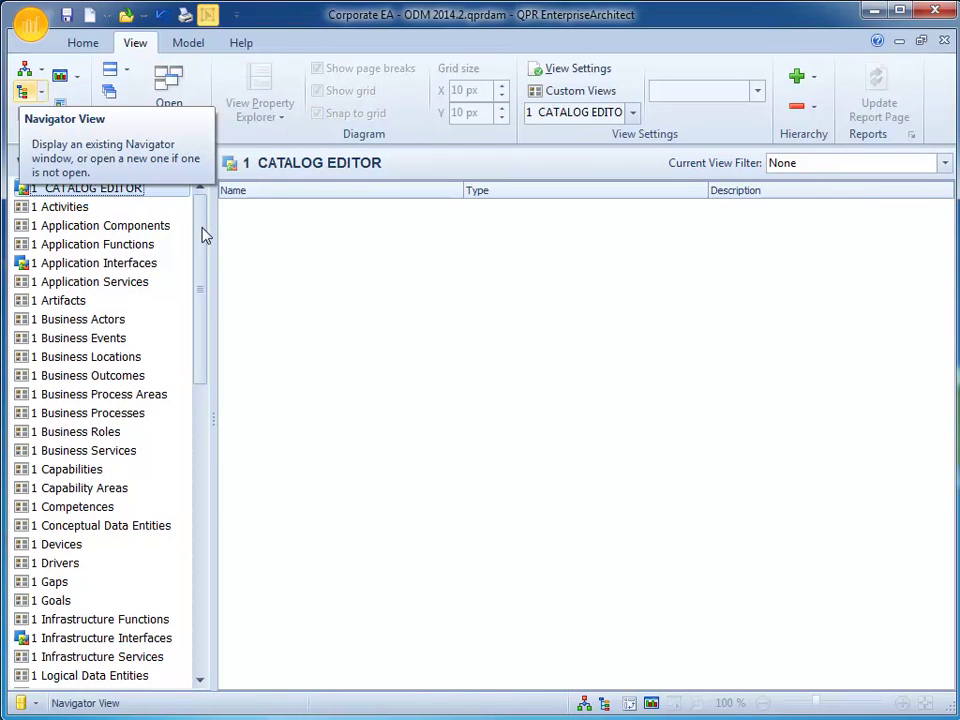
Show the seven risks in 1 Risks, scrolling across to their Probability, Impact and Status columns.
{"action": "left_click_drag", "start_coordinate": [205, 234], "coordinate": [200, 385]}
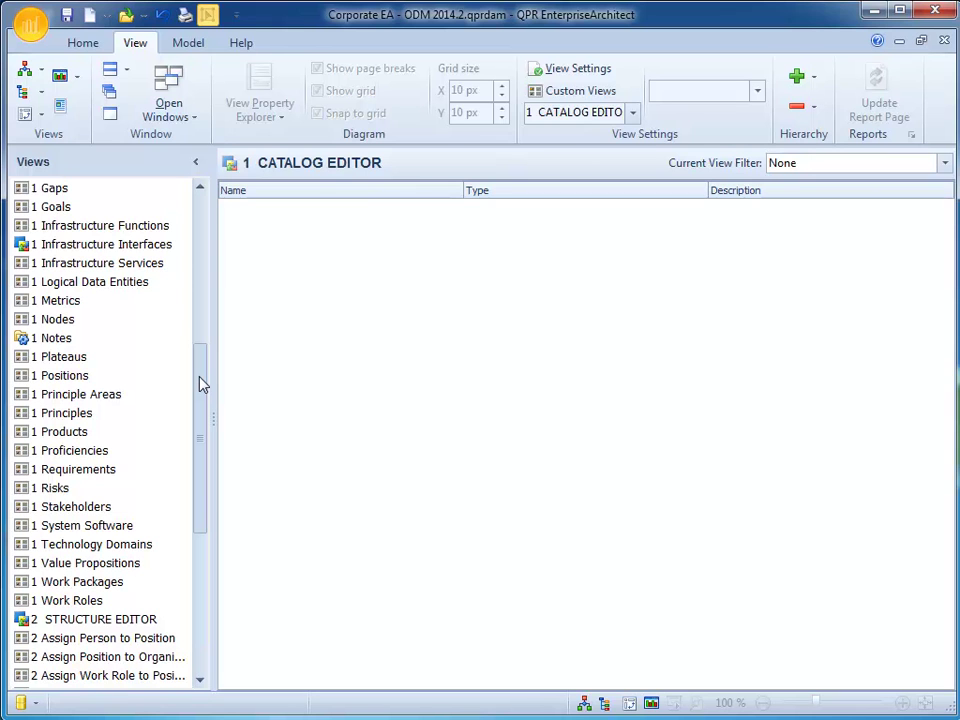
{"action": "left_click", "coordinate": [50, 488]}
{"action": "left_click_drag", "start_coordinate": [360, 684], "coordinate": [630, 678]}
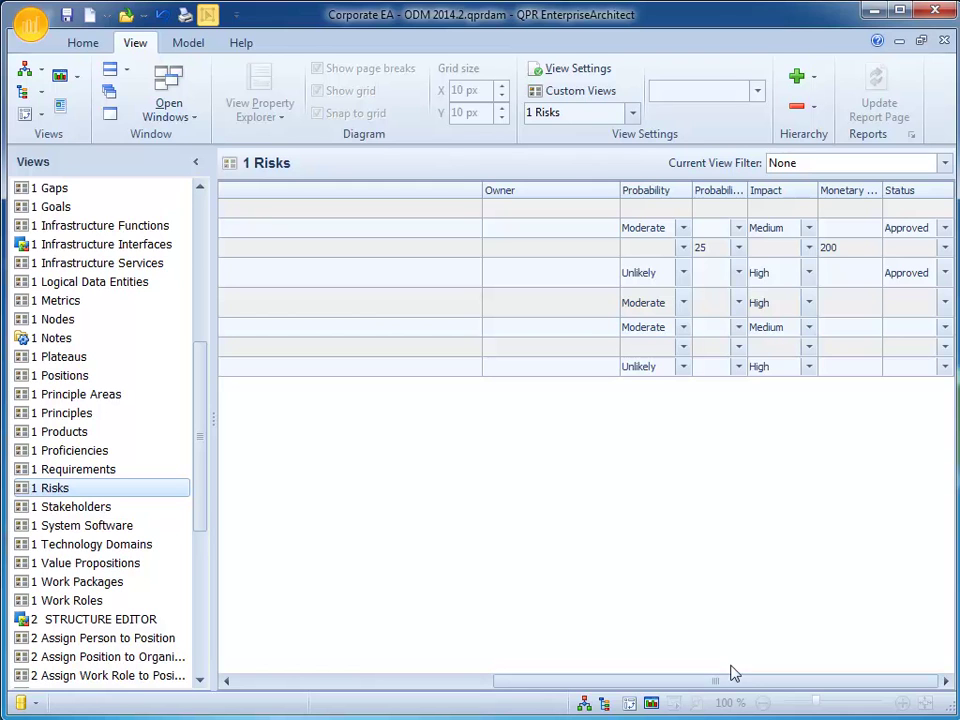
{"action": "left_click_drag", "start_coordinate": [771, 686], "coordinate": [321, 686]}
{"action": "left_click_drag", "start_coordinate": [203, 362], "coordinate": [203, 530]}
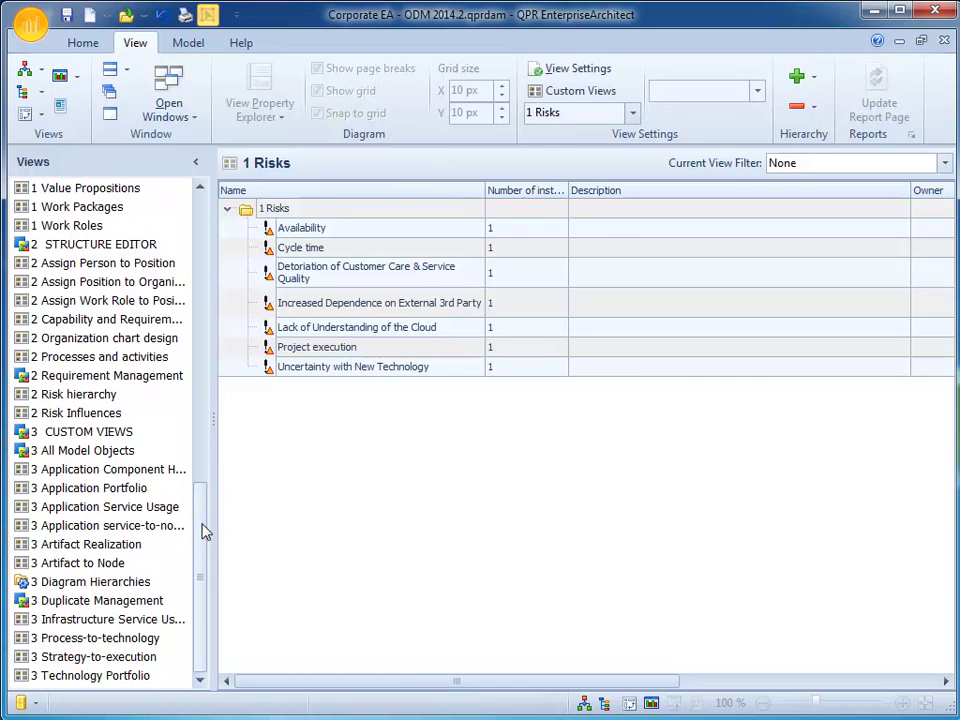
In 2 Risk hierarchy, expand Cloud-based Software Business Model's associations and its first two risks.
{"action": "left_click", "coordinate": [115, 396]}
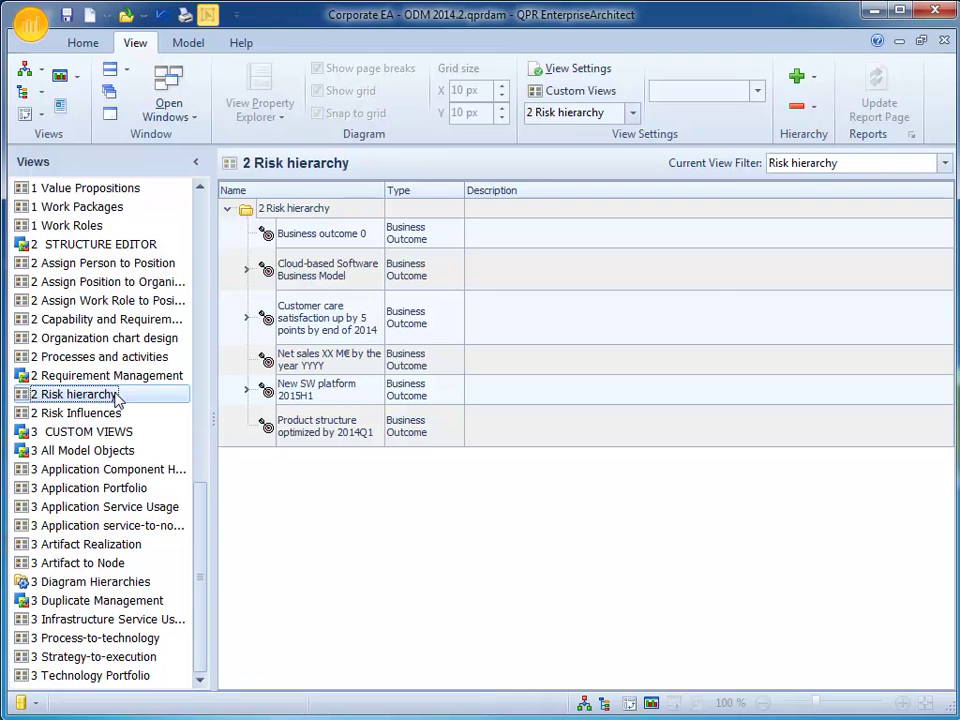
{"action": "left_click", "coordinate": [246, 269]}
{"action": "left_click", "coordinate": [266, 300]}
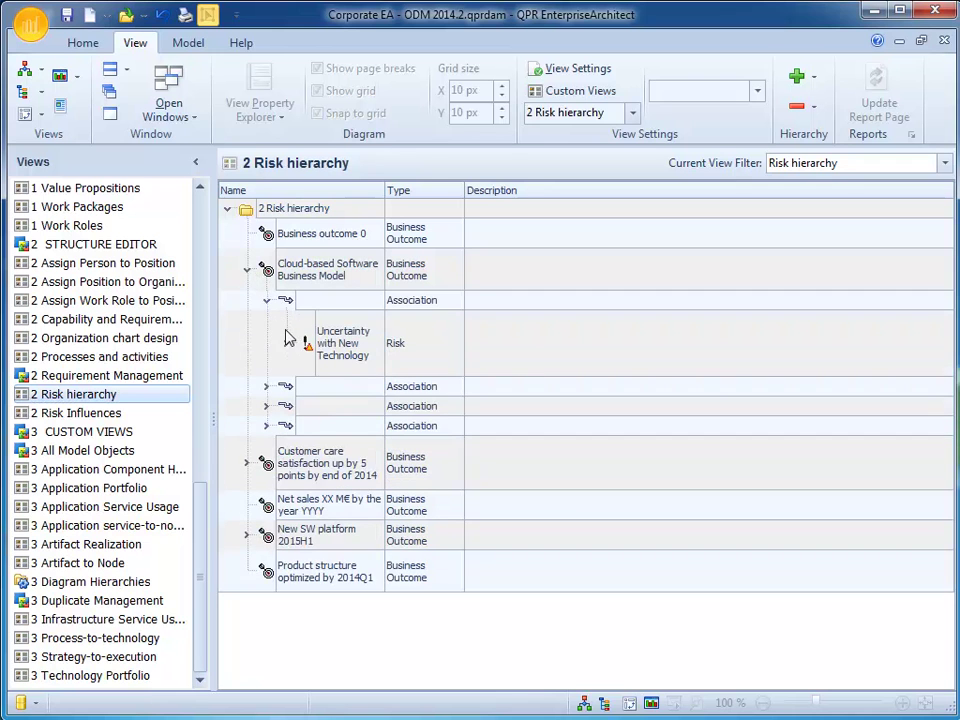
{"action": "left_click", "coordinate": [286, 343]}
{"action": "left_click", "coordinate": [266, 460]}
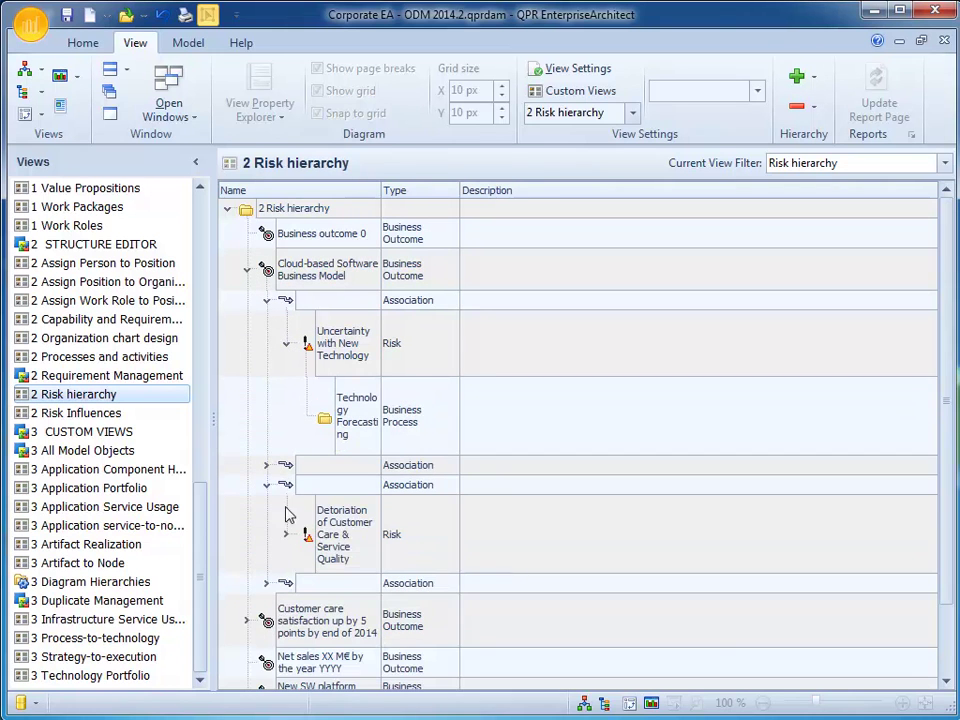
{"action": "left_click", "coordinate": [286, 536]}
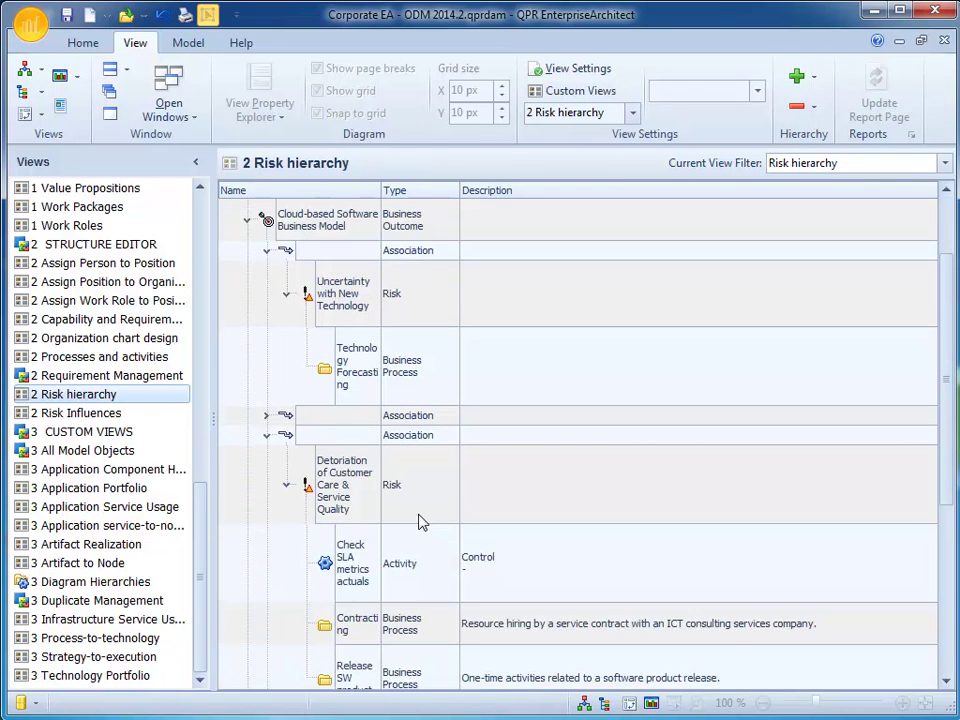
Further down, expand Lack of Understanding of the Cloud to show its control.
{"action": "scroll", "coordinate": [420, 521], "scroll_direction": "down", "scroll_amount": 1}
{"action": "scroll", "coordinate": [420, 521], "scroll_direction": "down", "scroll_amount": 2}
{"action": "scroll", "coordinate": [420, 521], "scroll_direction": "down", "scroll_amount": 2}
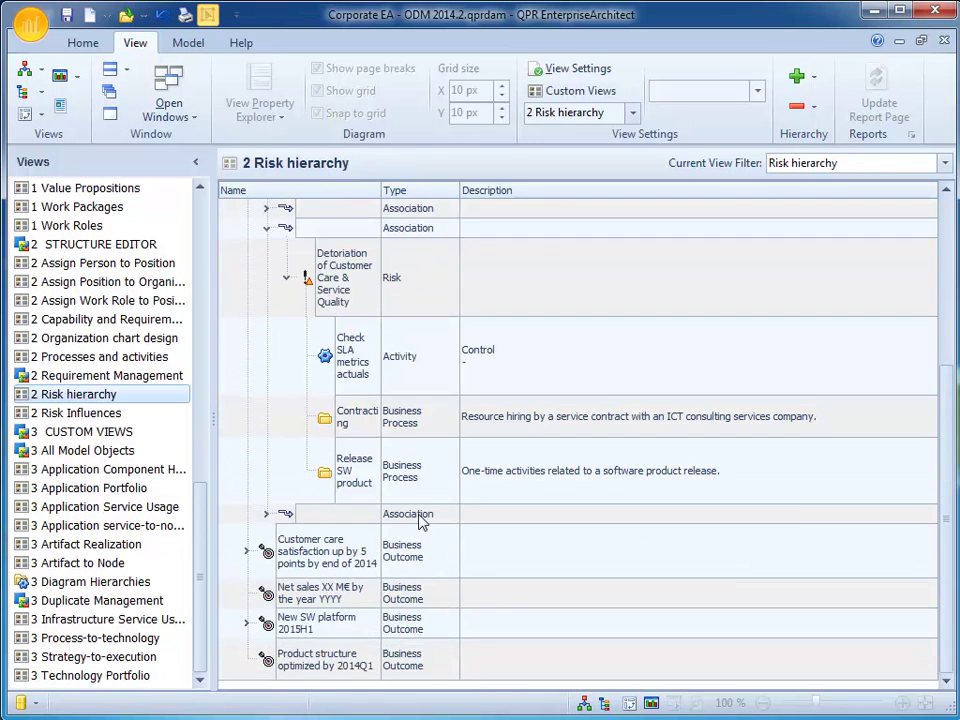
{"action": "left_click", "coordinate": [266, 208]}
{"action": "left_click", "coordinate": [286, 245]}
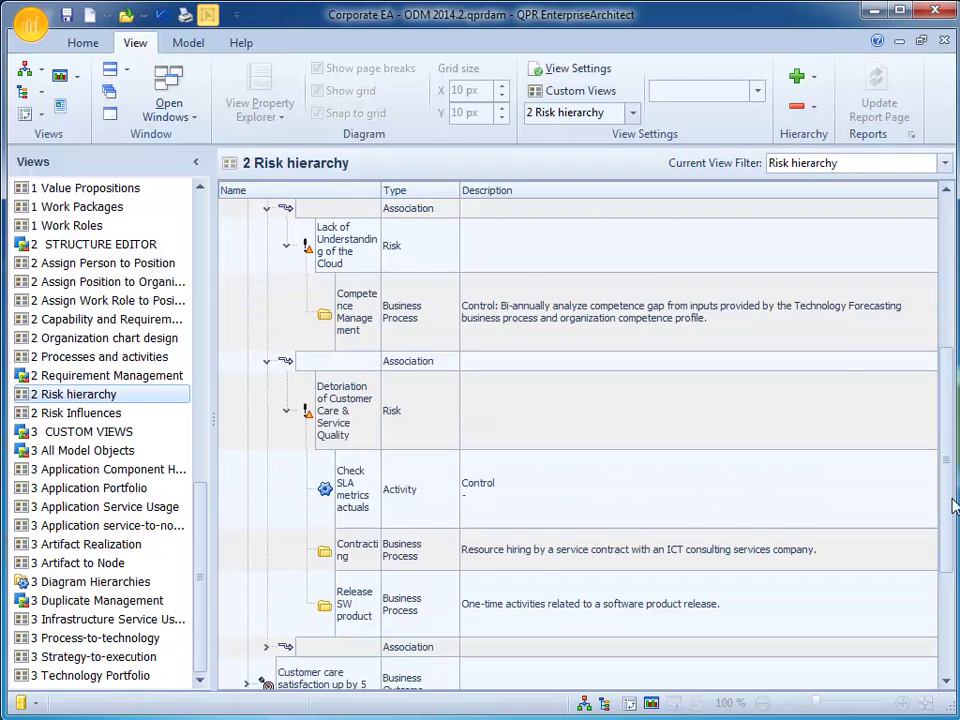
{"action": "mouse_move", "coordinate": [953, 508]}
{"action": "left_mouse_down"}
{"action": "mouse_move", "coordinate": [936, 428]}
{"action": "mouse_move", "coordinate": [936, 321]}
{"action": "left_mouse_up"}
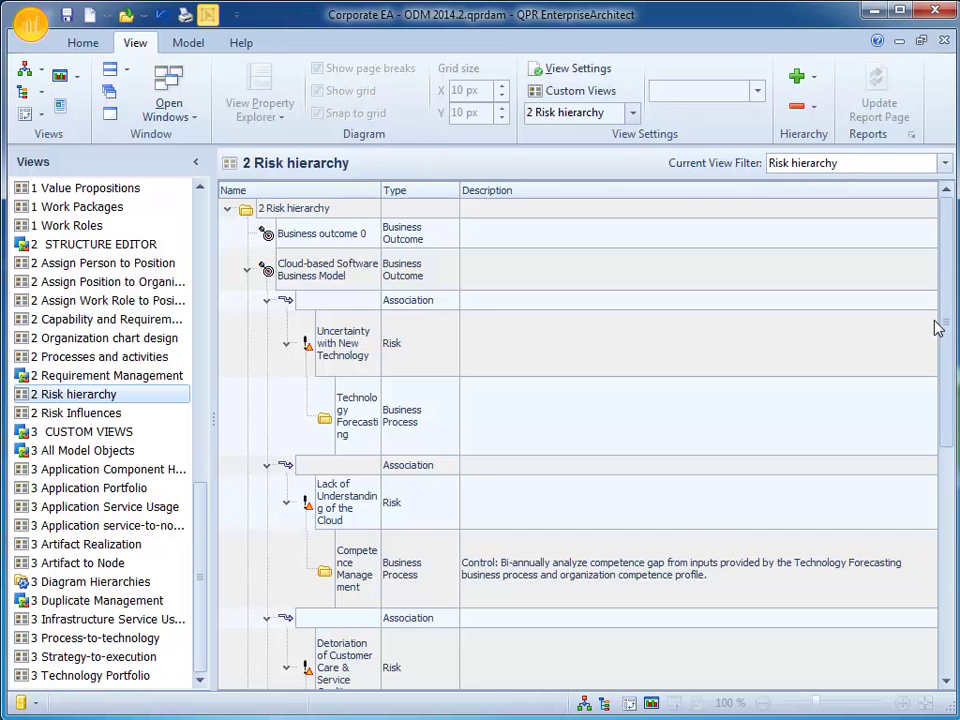
In 2 Risk Influences, expand Lack of Understanding of the Cloud, its two work packages, and Detoriation of Customer Care.
{"action": "left_click", "coordinate": [68, 411]}
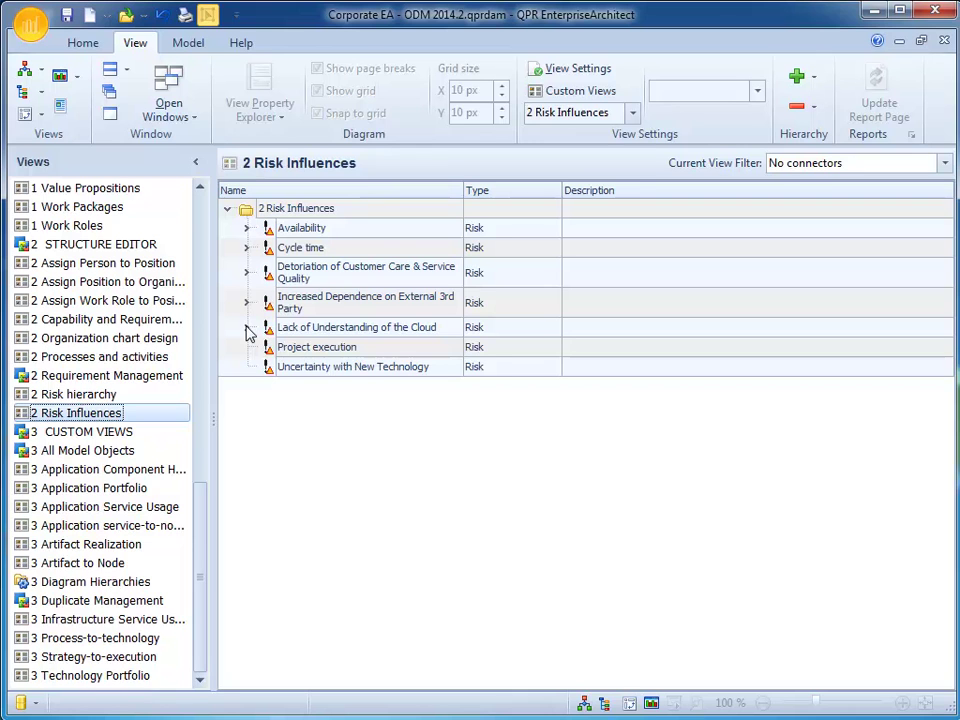
{"action": "left_click", "coordinate": [247, 327]}
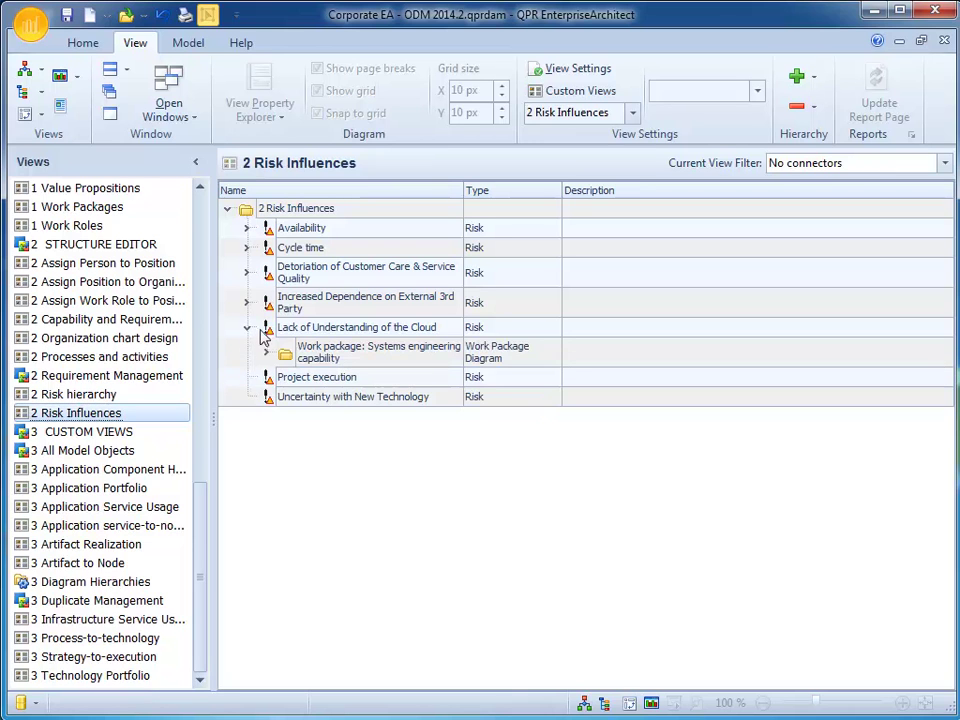
{"action": "left_click", "coordinate": [266, 352]}
{"action": "left_click", "coordinate": [286, 436]}
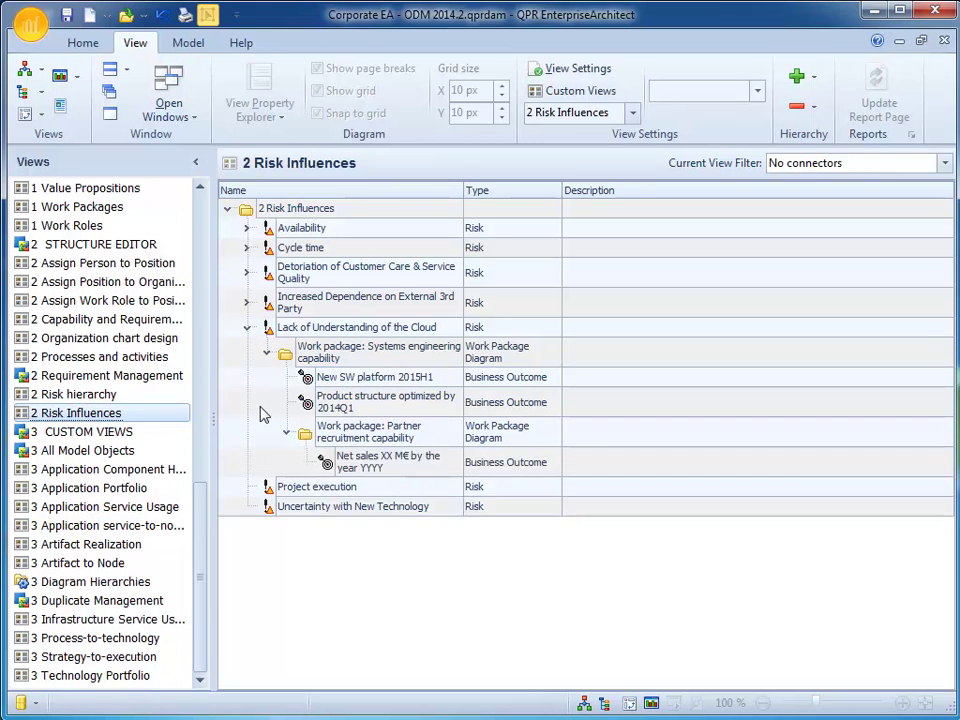
{"action": "left_click", "coordinate": [246, 272]}
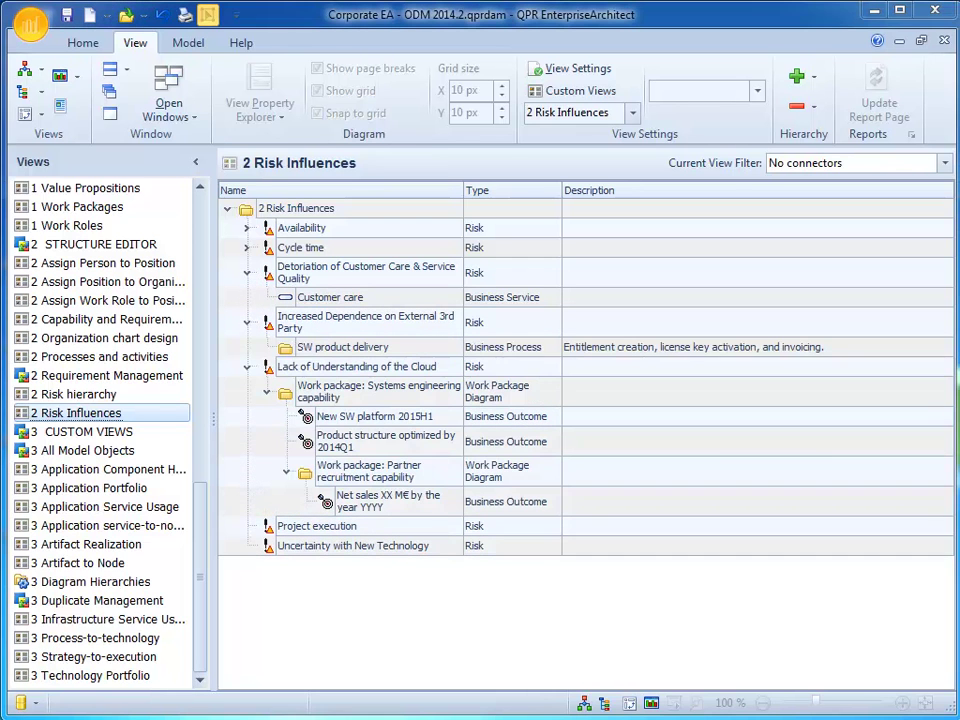